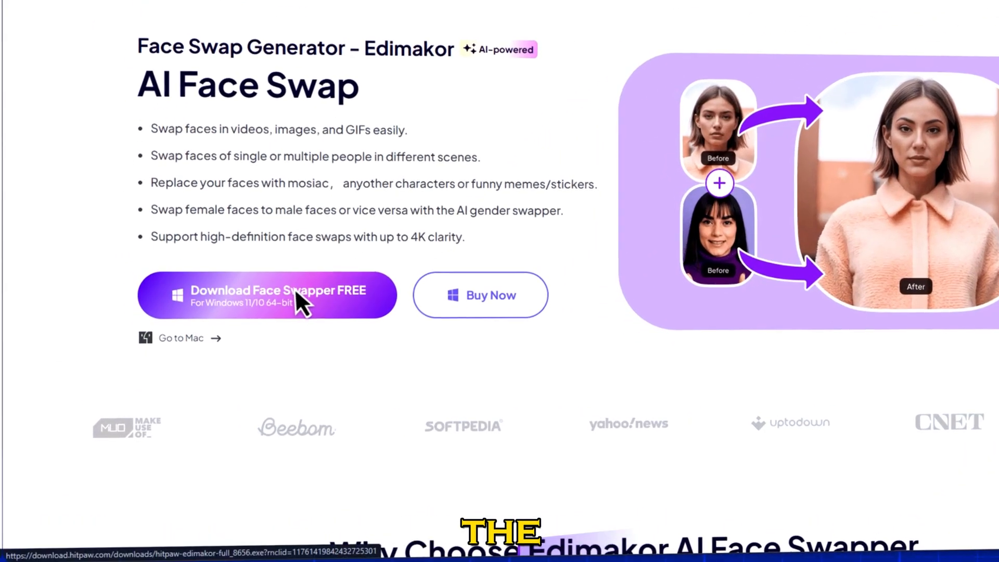
# Step: Download the Face Swapper installer from the Edimakor AI Face Swap web page
pyautogui.click(235, 327)
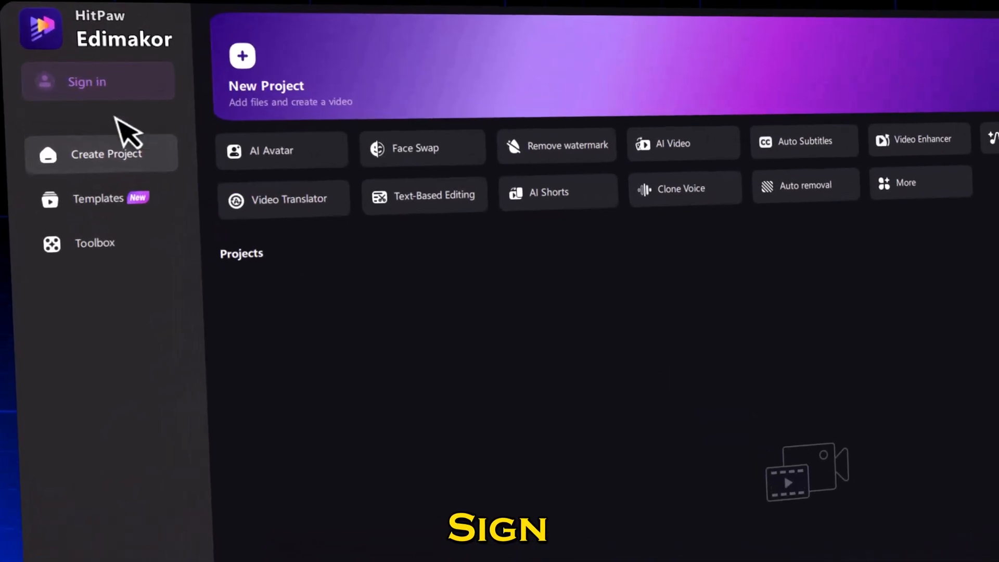
# Step: Sign in to Edimakor with a Google account
pyautogui.click(93, 83)
pyautogui.click(453, 216)
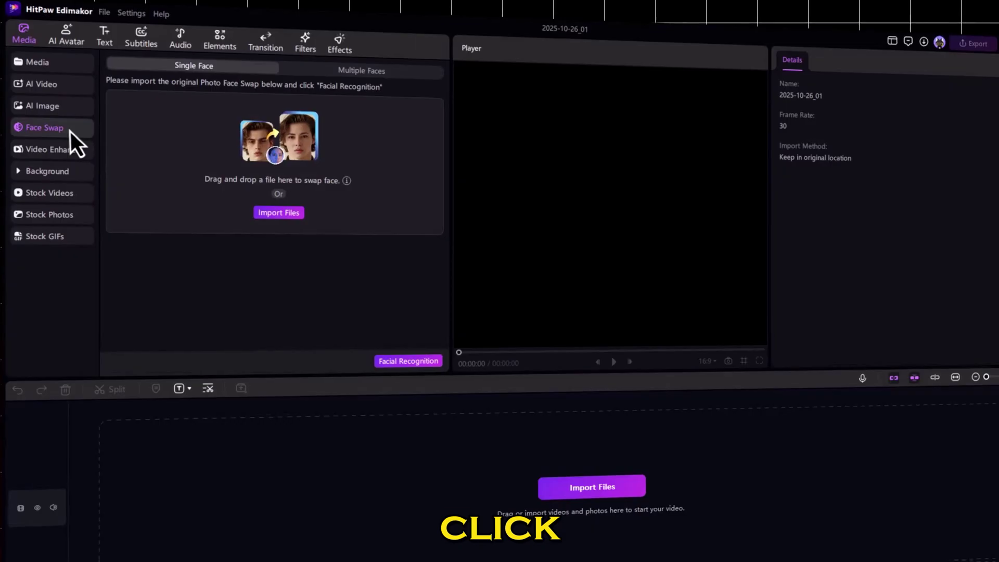
# Step: Swap the portrait's face with a newly added face as Face1 and generate the result
pyautogui.click(45, 130)
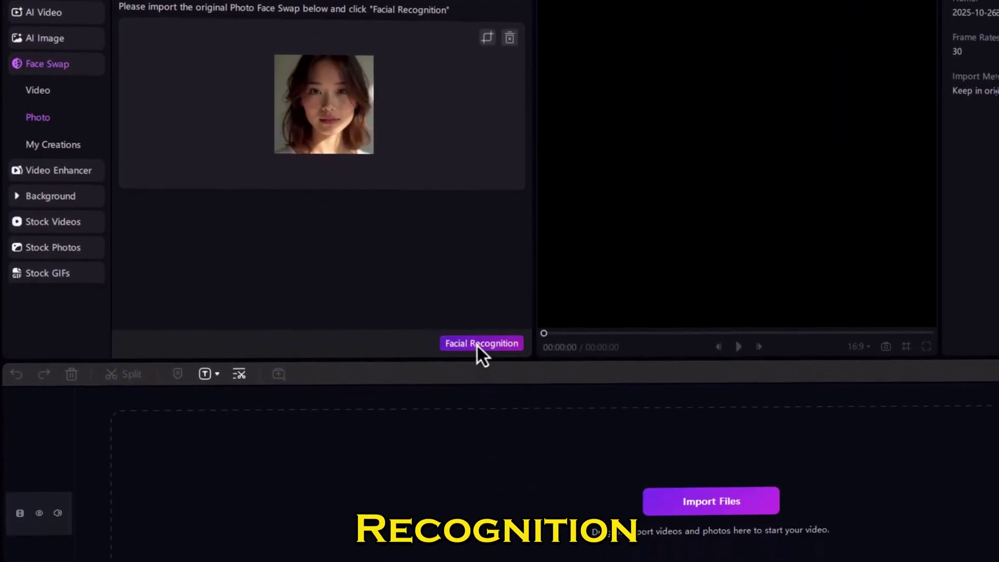
pyautogui.click(486, 430)
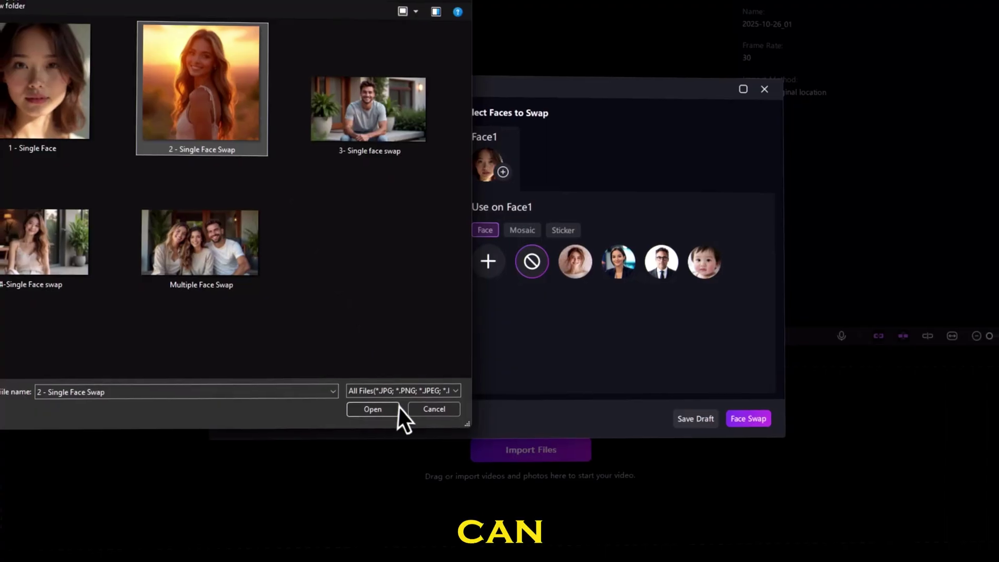
pyautogui.click(400, 407)
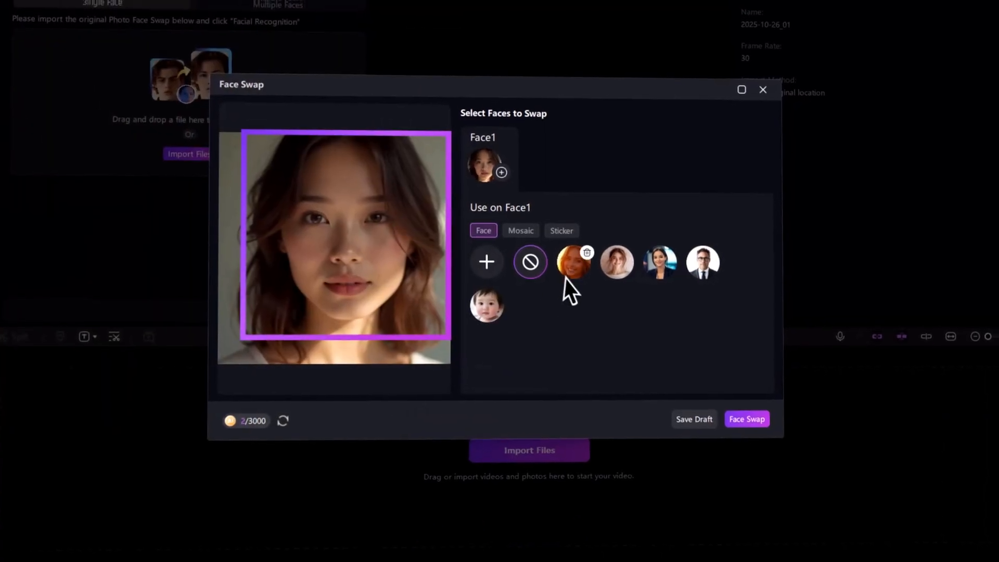
pyautogui.click(573, 263)
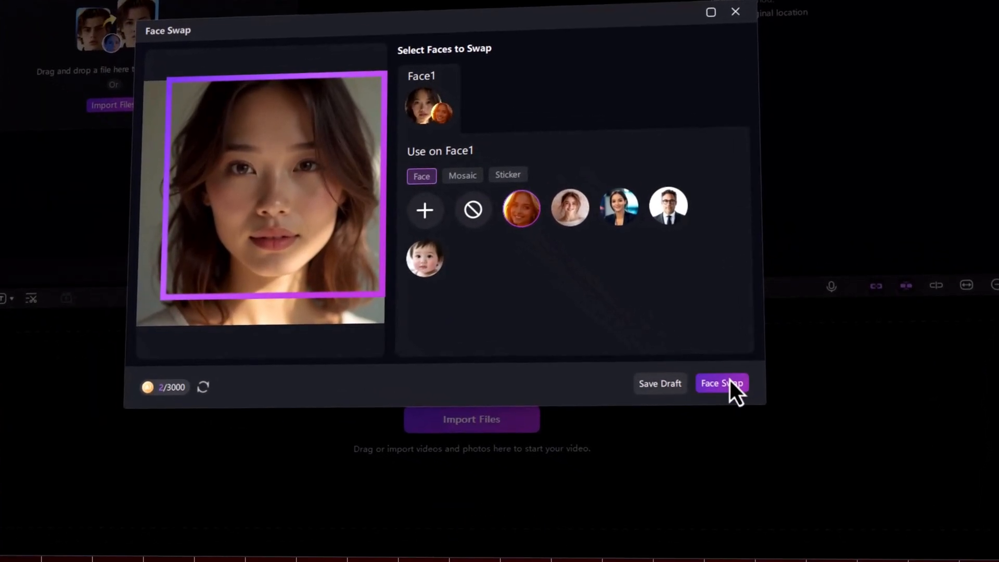
pyautogui.click(725, 383)
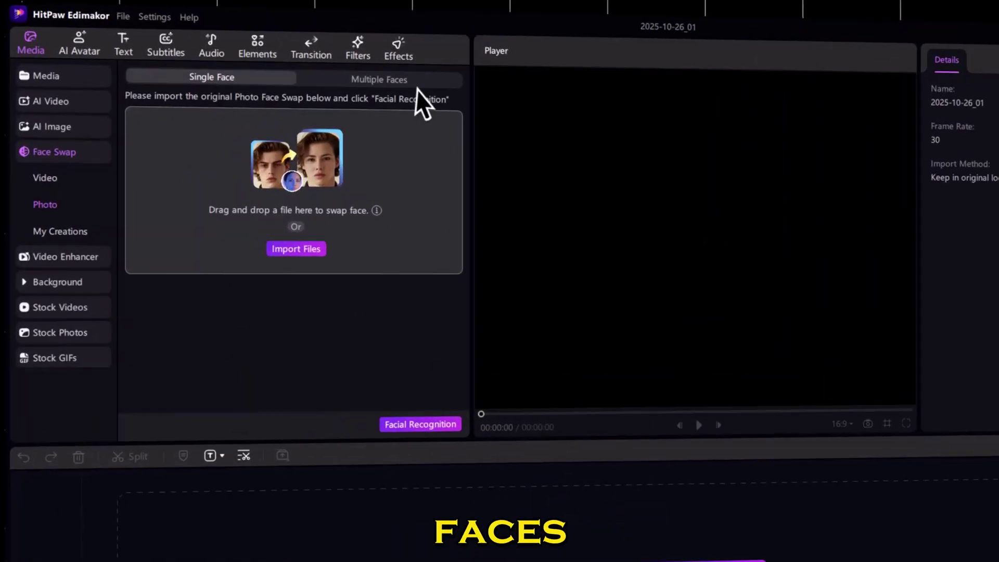
# Step: Import the 'Multiple Face Swap' group photo under Multiple Faces and detect all its faces
pyautogui.click(421, 80)
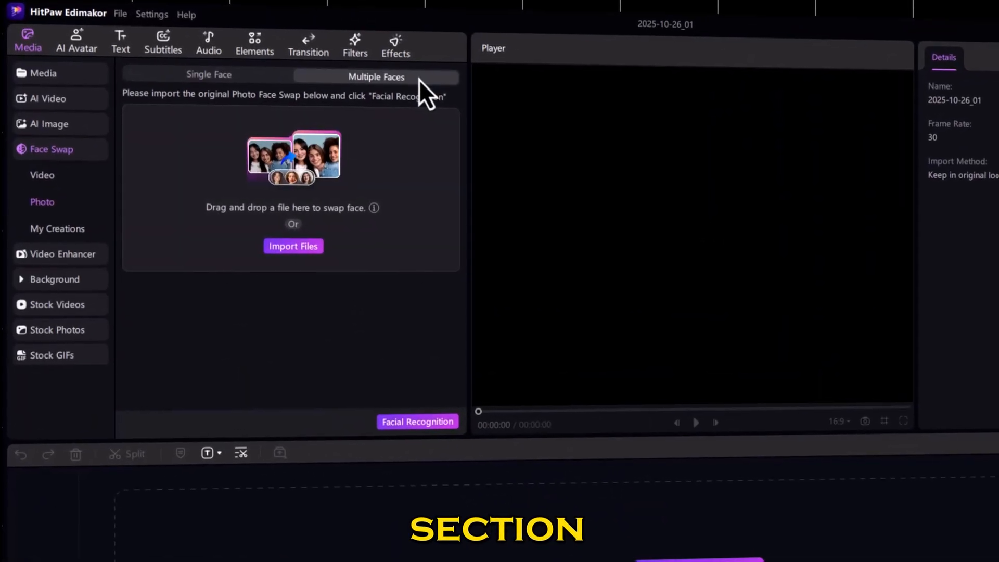
pyautogui.click(293, 246)
pyautogui.click(141, 383)
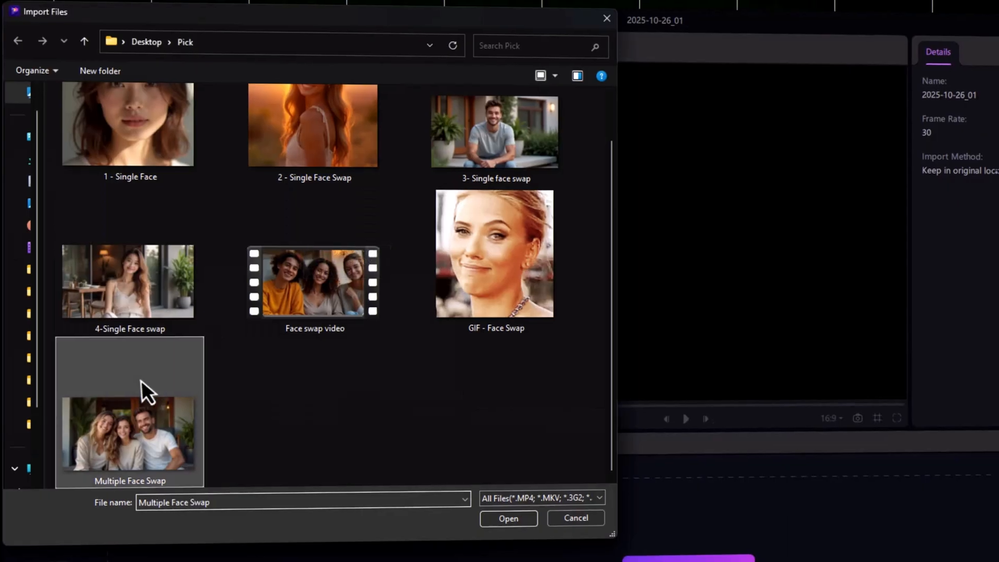
pyautogui.click(507, 518)
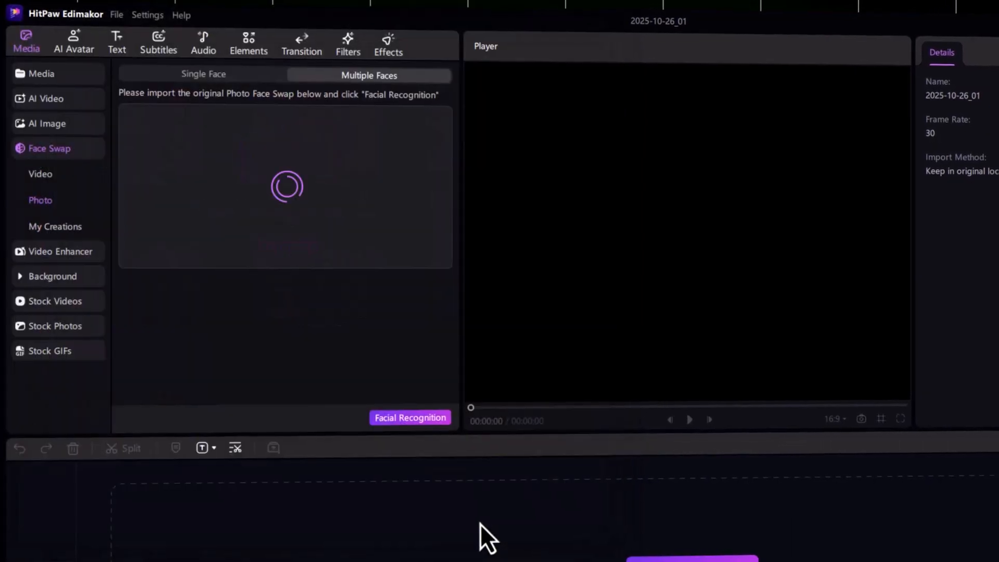
pyautogui.click(368, 380)
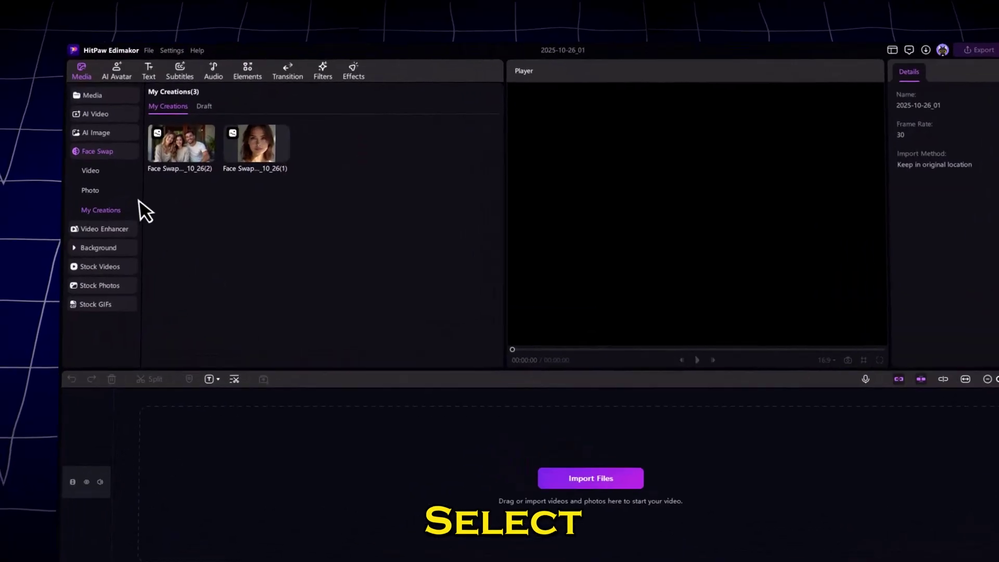
# Step: Import the Face swap video clip under Multiple Faces video swapping and detect its faces
pyautogui.click(90, 170)
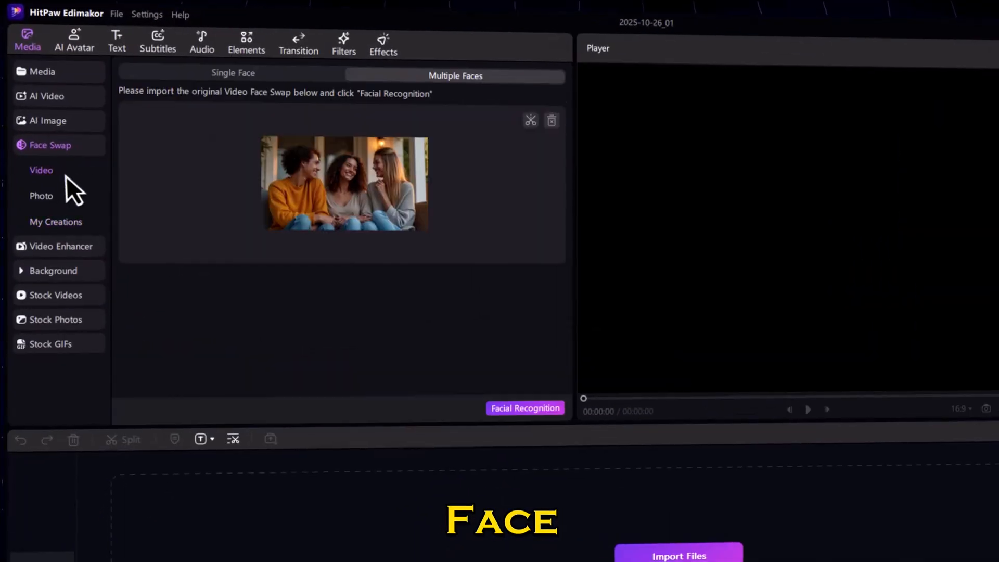
pyautogui.click(234, 106)
pyautogui.click(386, 77)
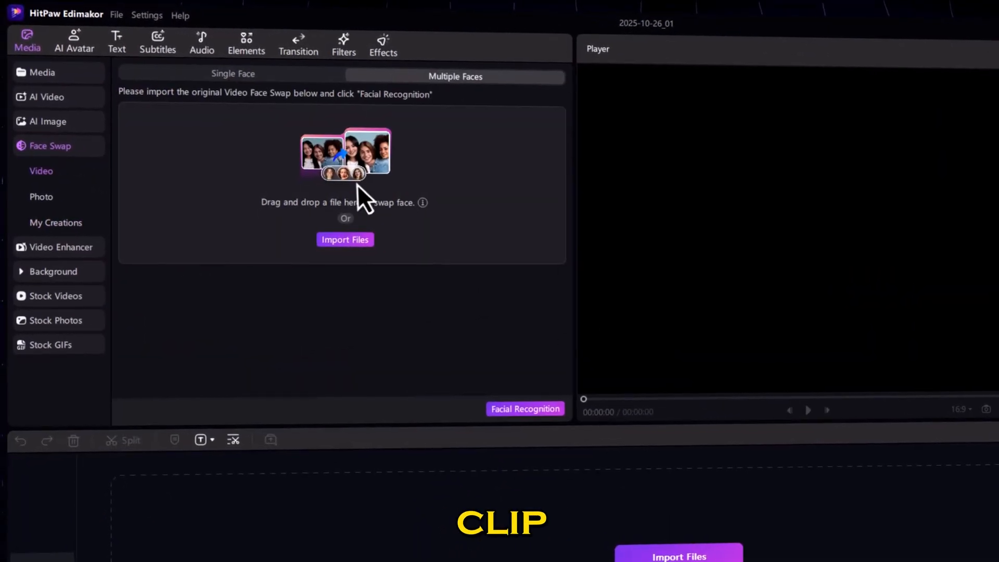
pyautogui.click(342, 238)
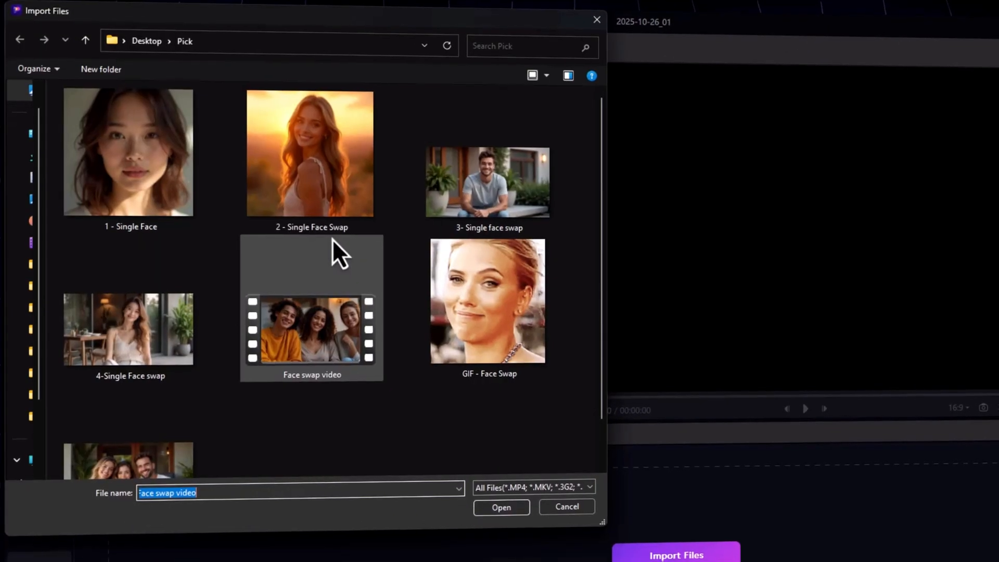
pyautogui.doubleClick(334, 240)
pyautogui.click(489, 375)
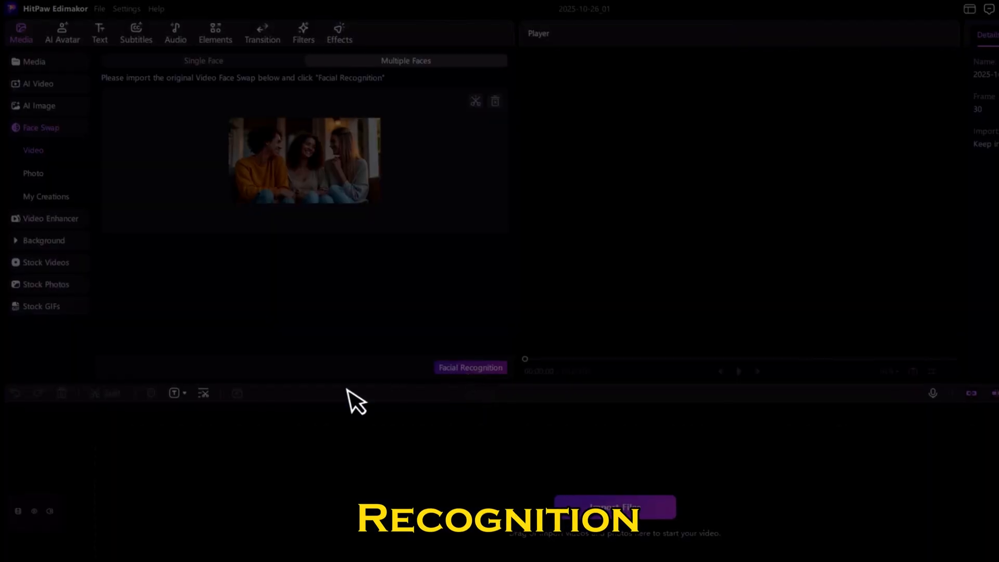
# Step: Assign replacement faces for Face2 and Face3, generate the swapped group video and play it
pyautogui.click(547, 172)
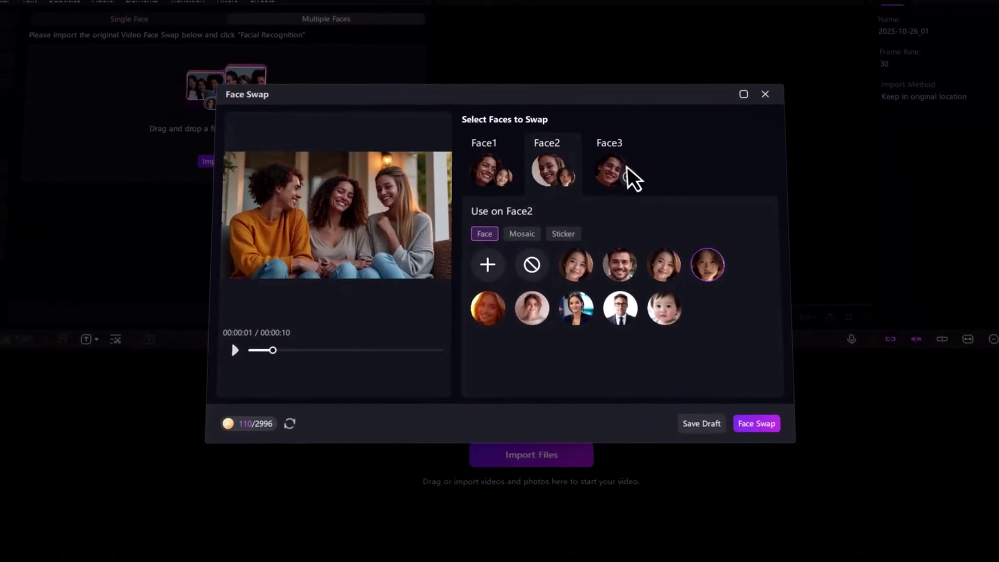
pyautogui.click(632, 176)
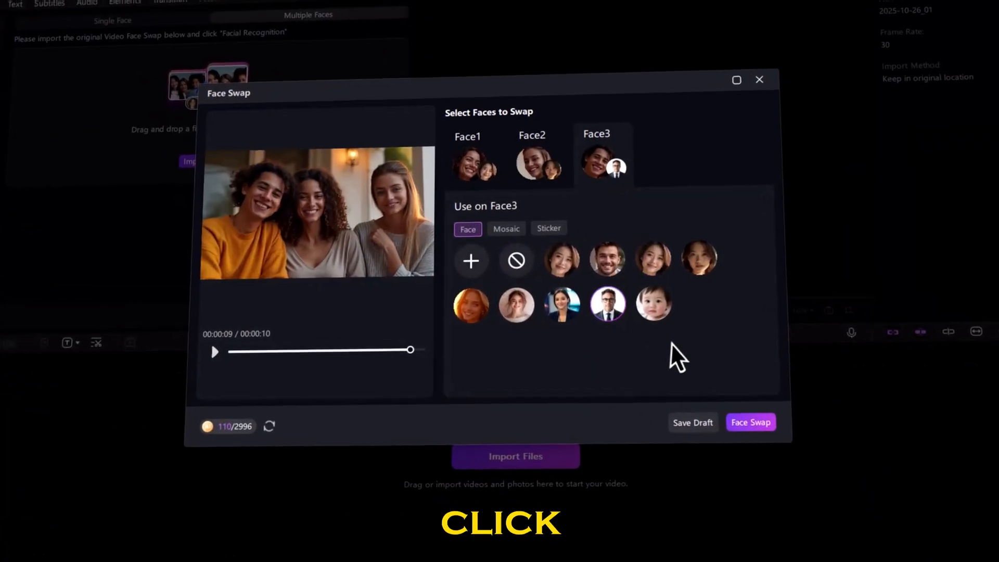
pyautogui.click(663, 308)
pyautogui.click(756, 423)
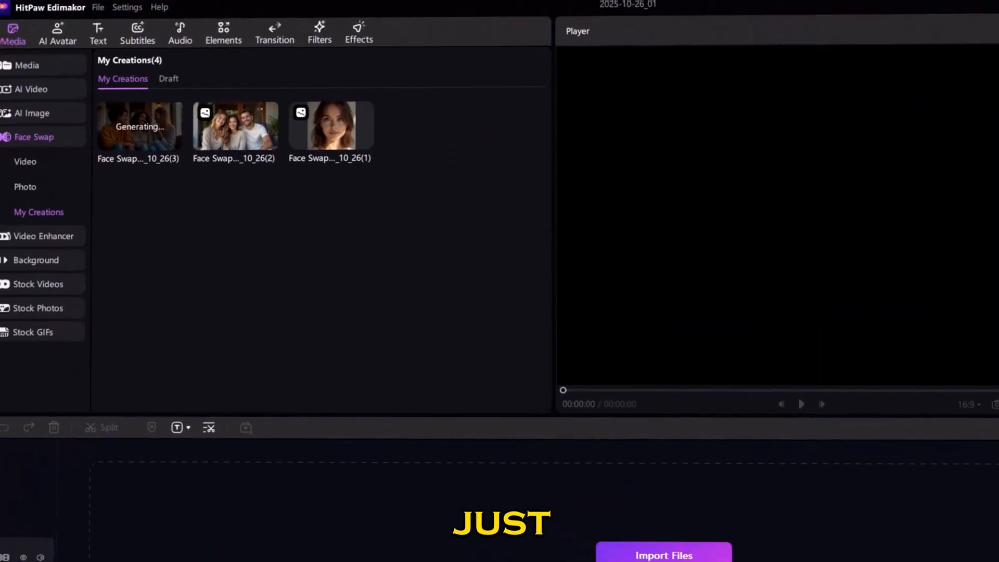
pyautogui.click(165, 137)
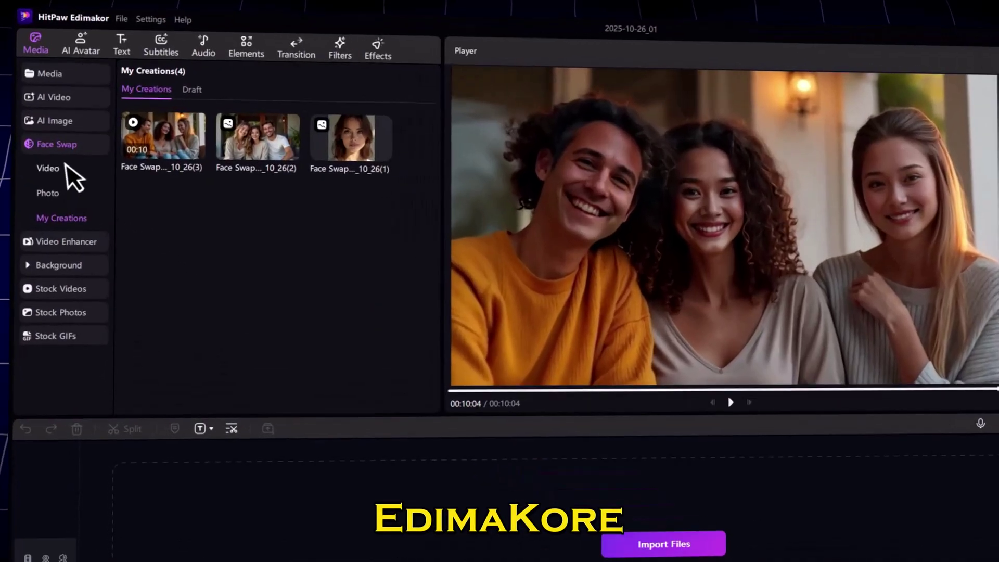
# Step: Swap the office-man GIF's single face with a chosen Face1 replacement and replay the result
pyautogui.click(70, 150)
pyautogui.click(43, 180)
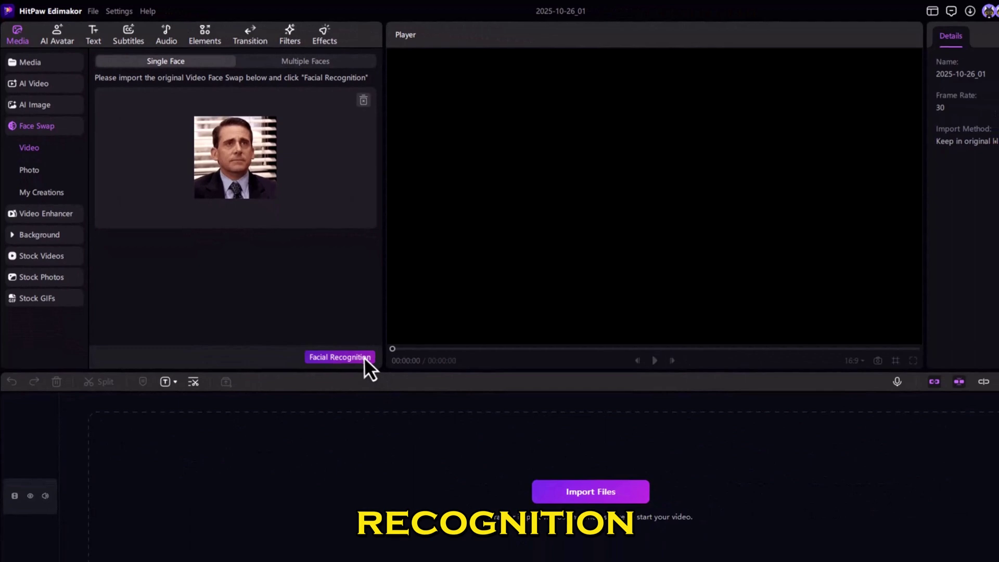
pyautogui.click(449, 463)
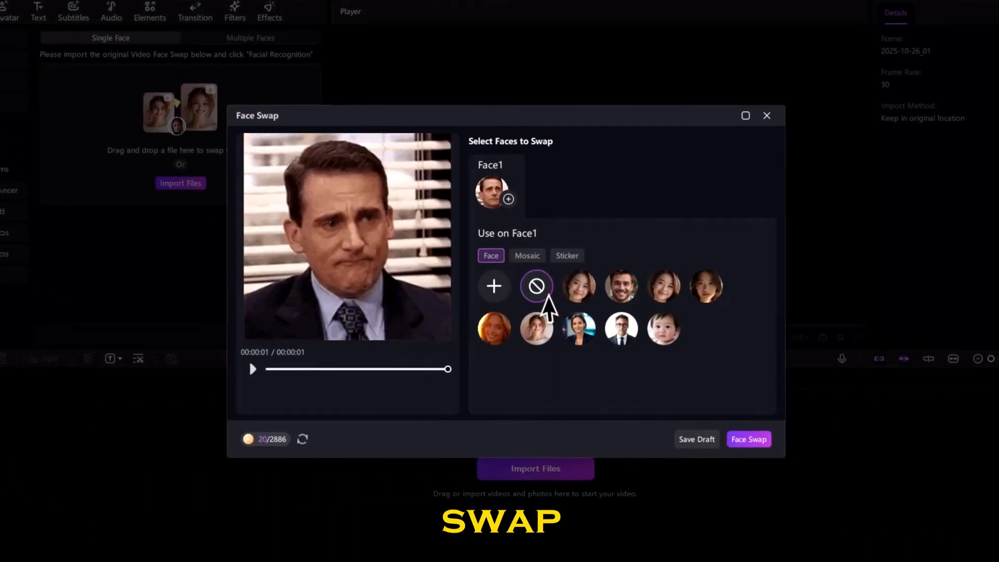
pyautogui.click(579, 286)
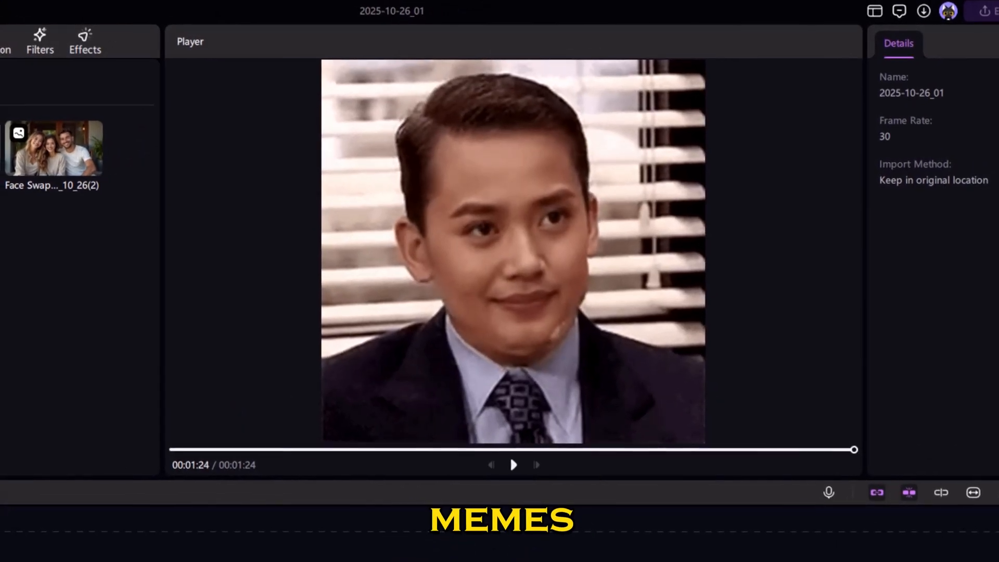
pyautogui.click(513, 465)
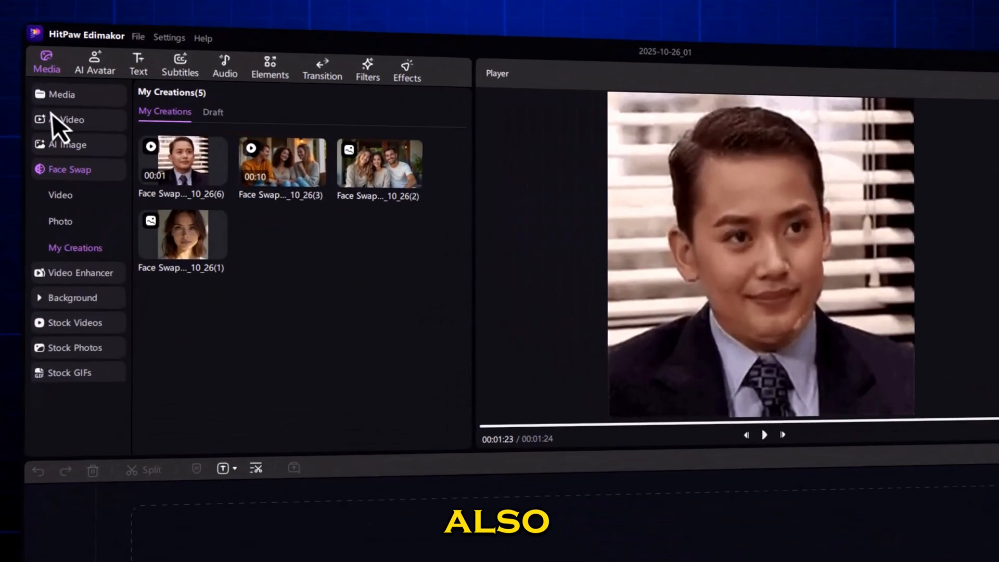
# Step: Browse the AI Video tools: Image To Video with its model list, Video to Video and Text to Video
pyautogui.click(52, 117)
pyautogui.click(72, 166)
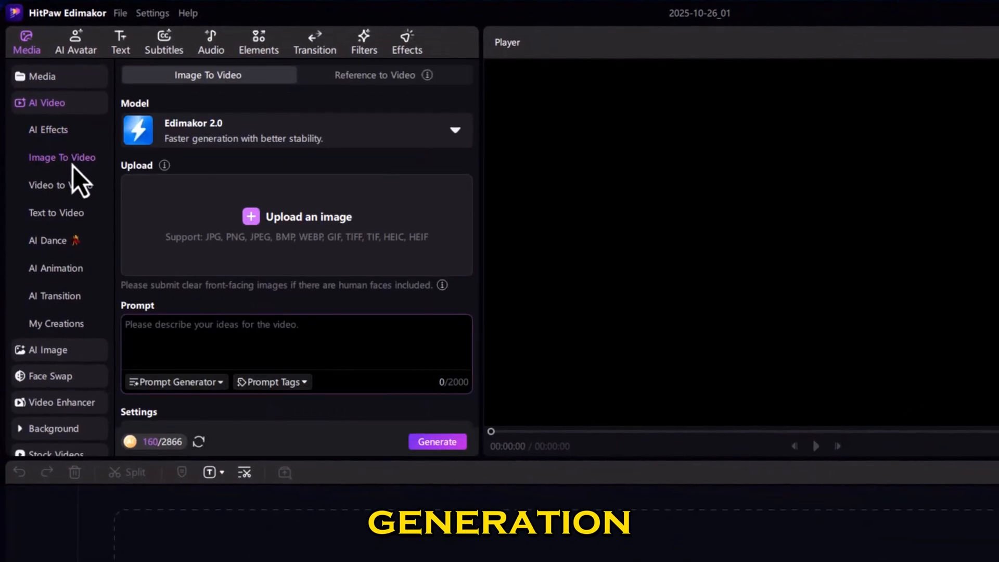
pyautogui.click(241, 138)
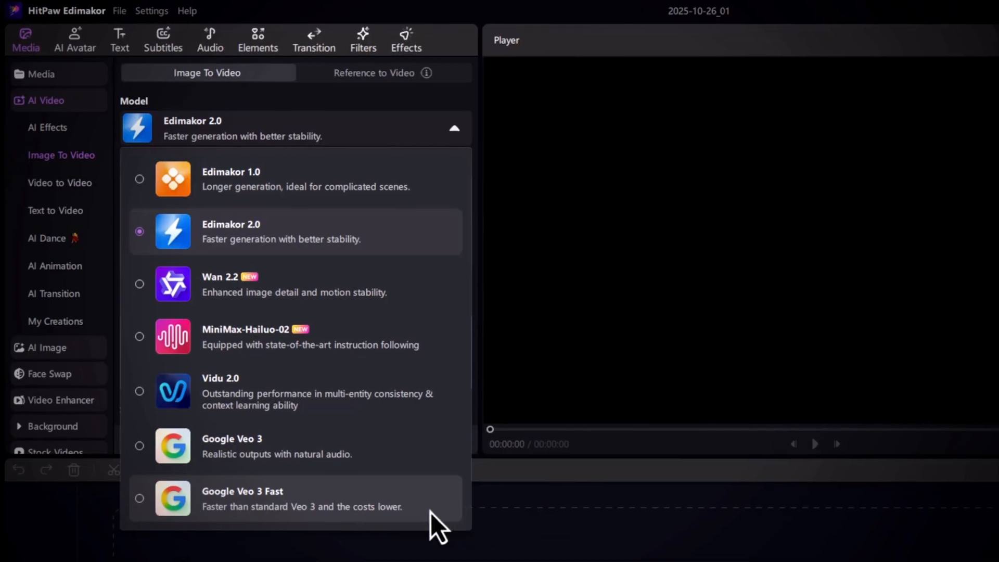
pyautogui.click(66, 186)
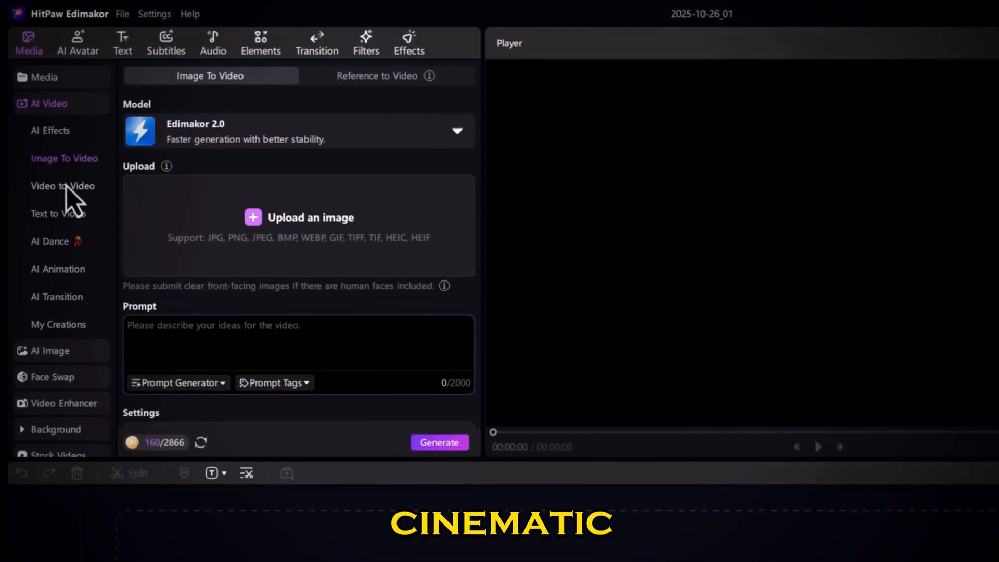
pyautogui.click(66, 186)
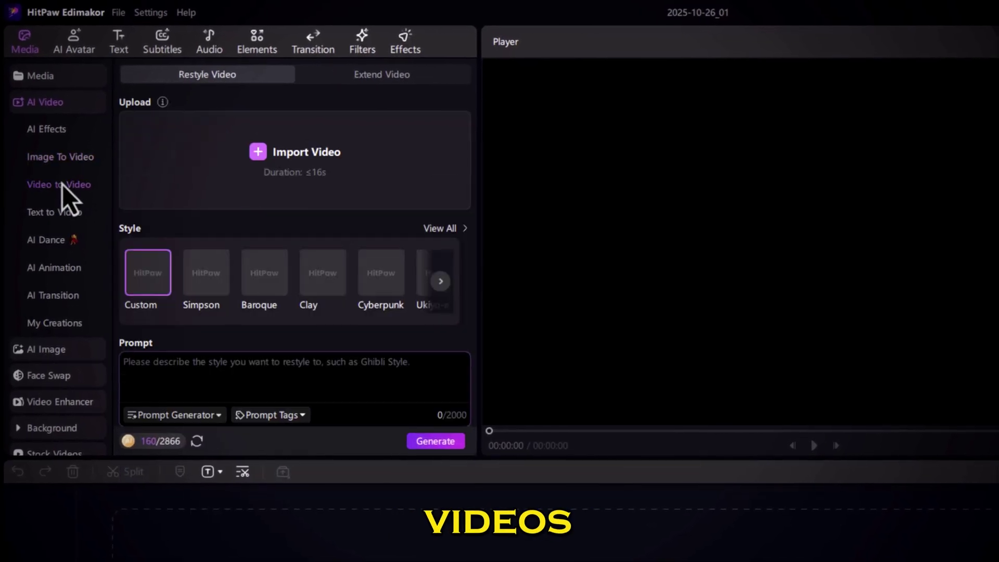
pyautogui.click(73, 212)
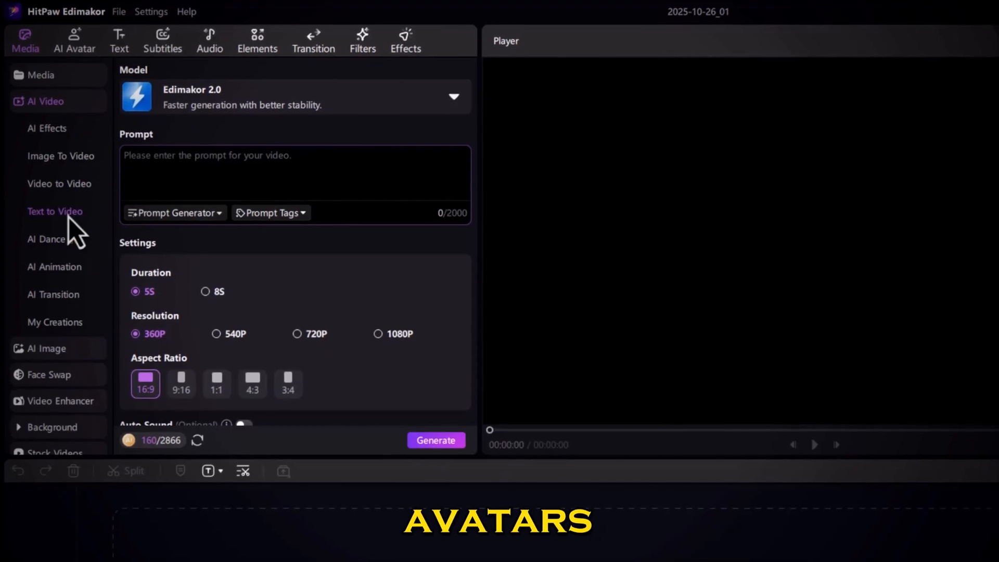
pyautogui.click(255, 114)
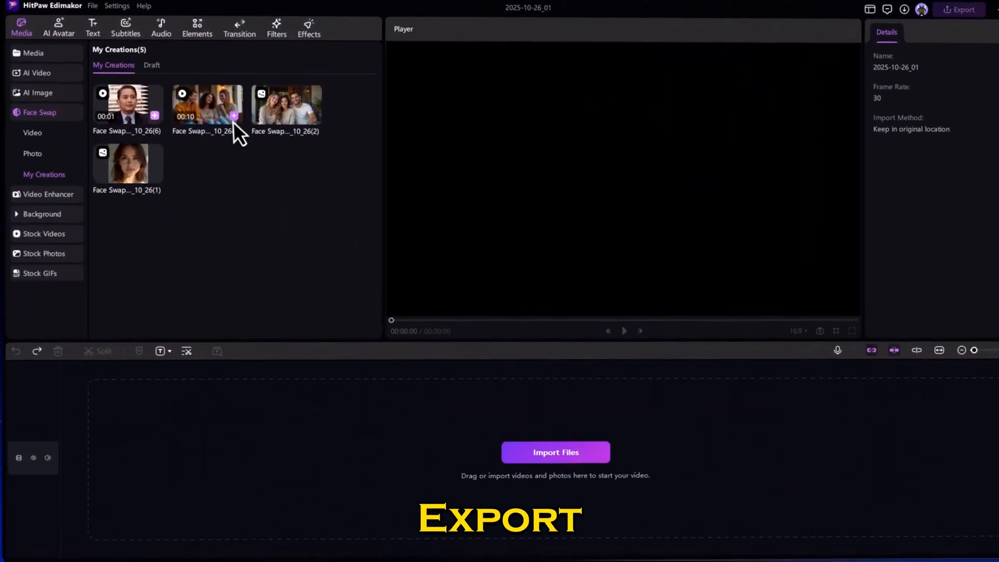
# Step: Add the swapped group video and swapped group photo from My Creations to the timeline
pyautogui.click(233, 120)
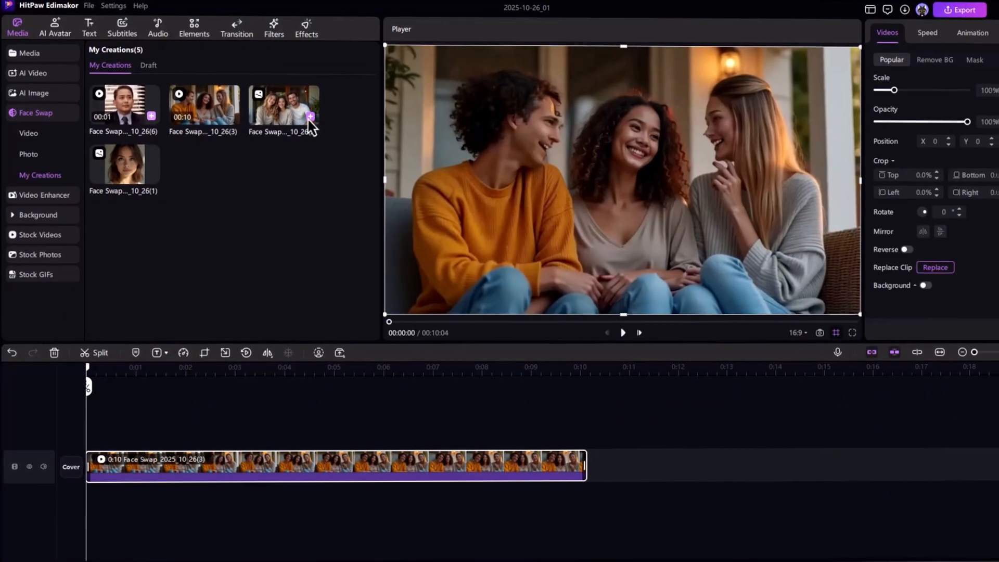
pyautogui.click(314, 120)
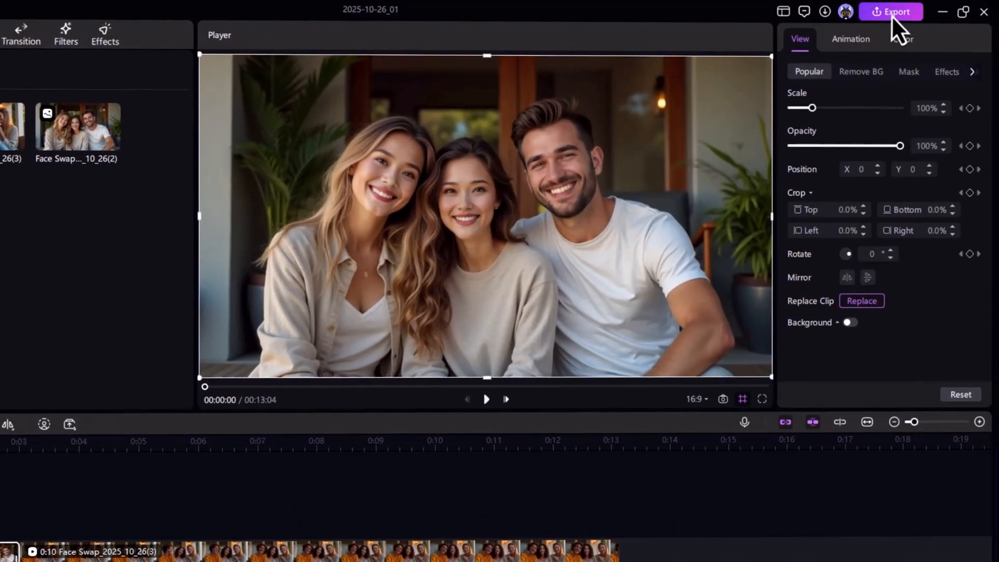
# Step: Export the timeline as an MP4 video at 4K resolution
pyautogui.click(898, 10)
pyautogui.click(677, 183)
pyautogui.click(656, 198)
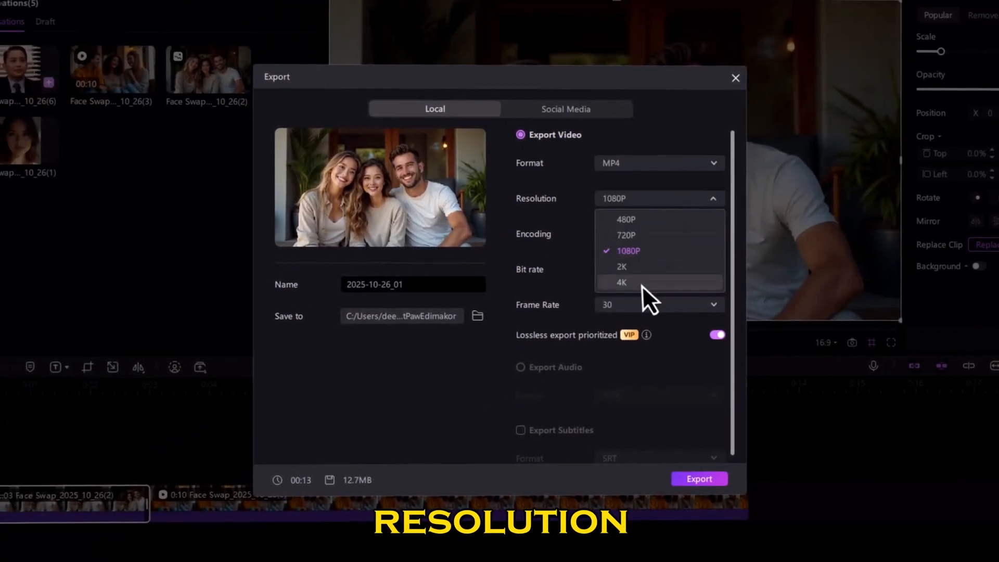
pyautogui.click(643, 285)
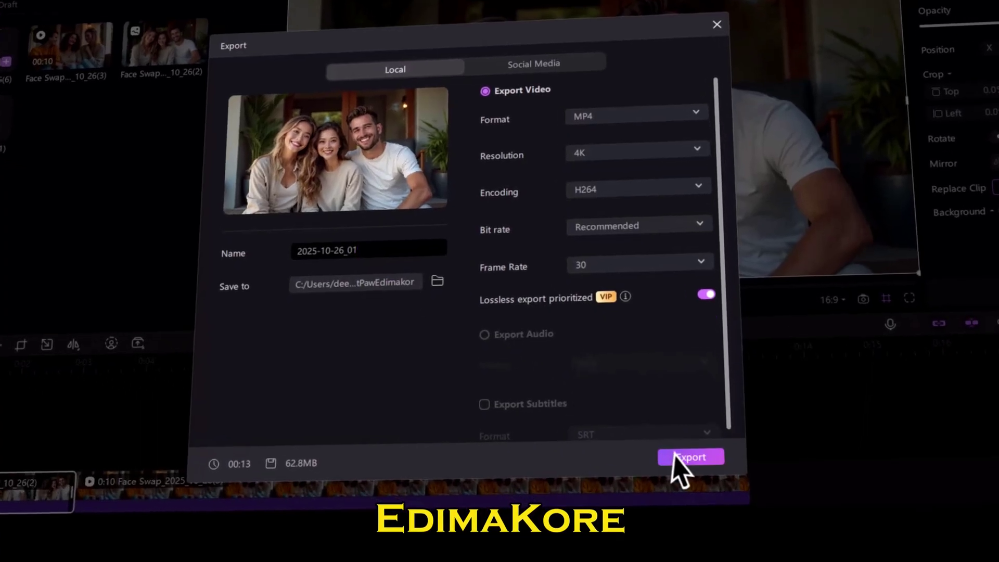
pyautogui.click(698, 479)
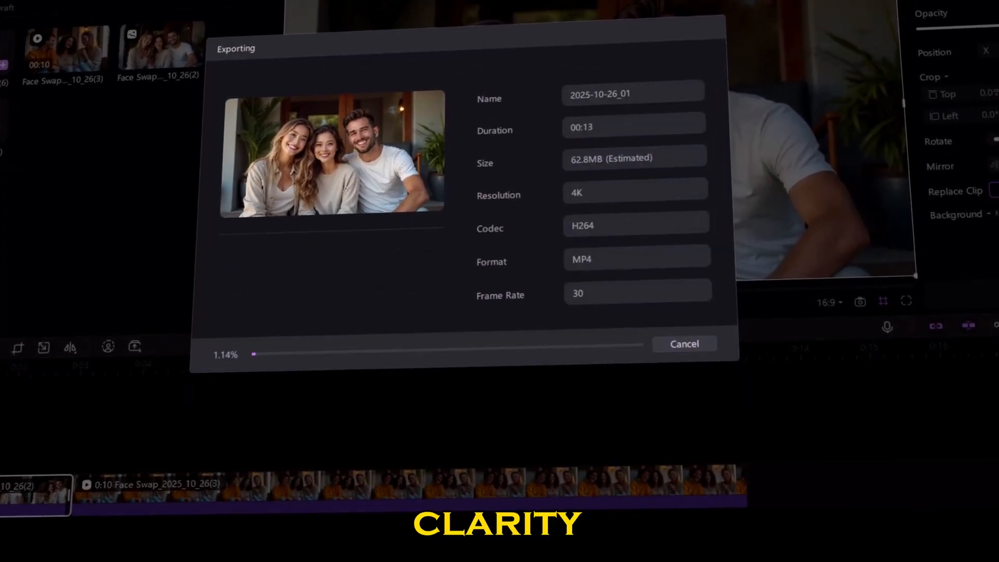